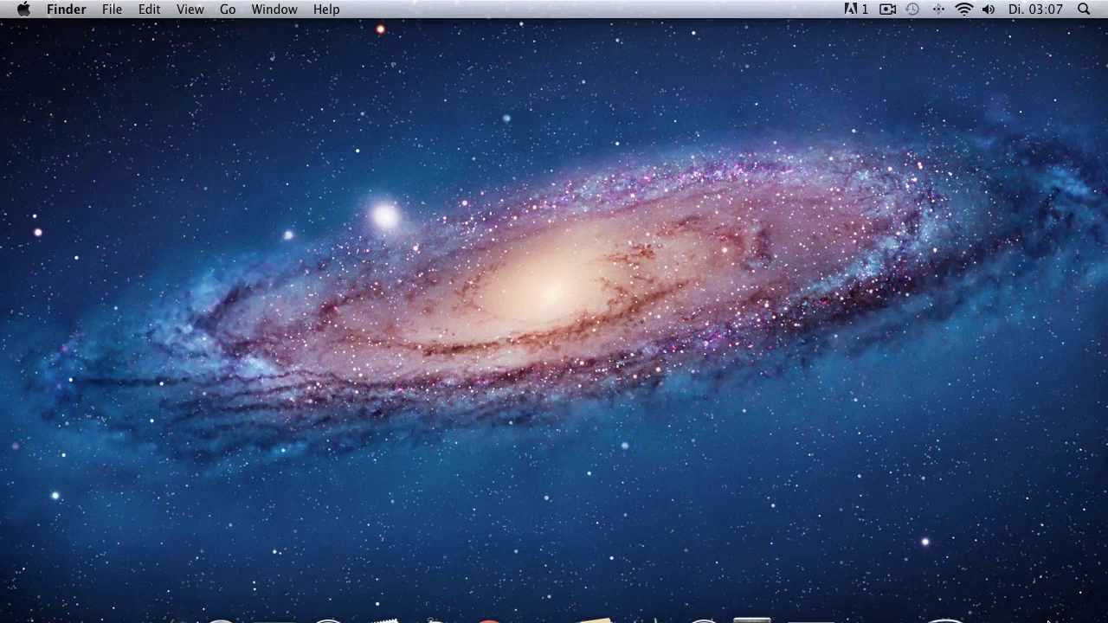
- Launch Disk Utility from the Utilities folder of the Applications stack in the Dock
click(891, 584)
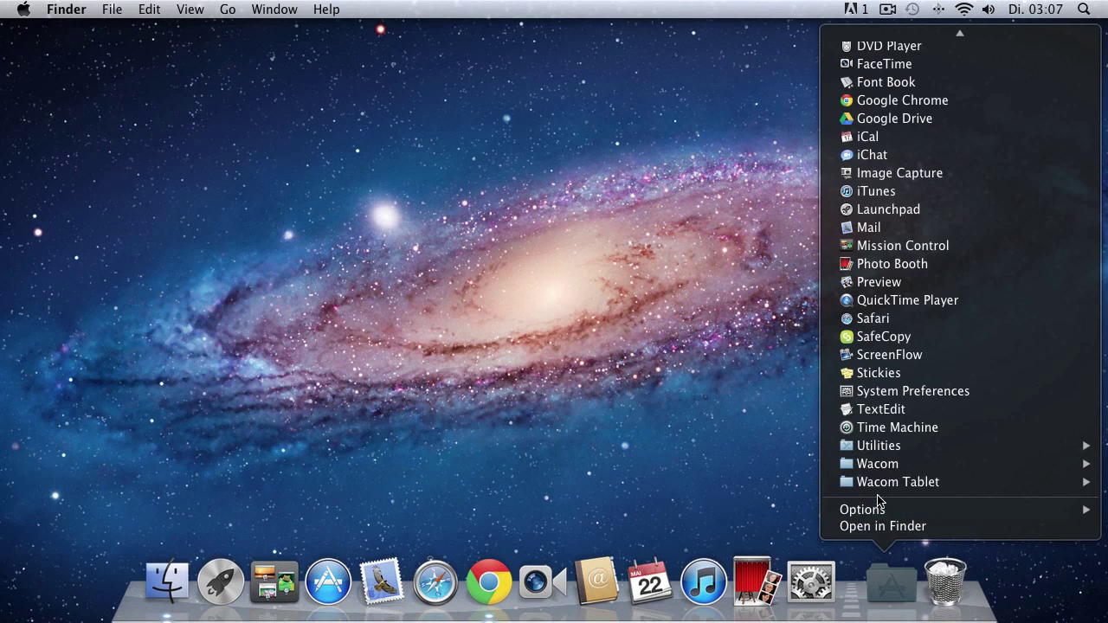
mouse_move(879, 447)
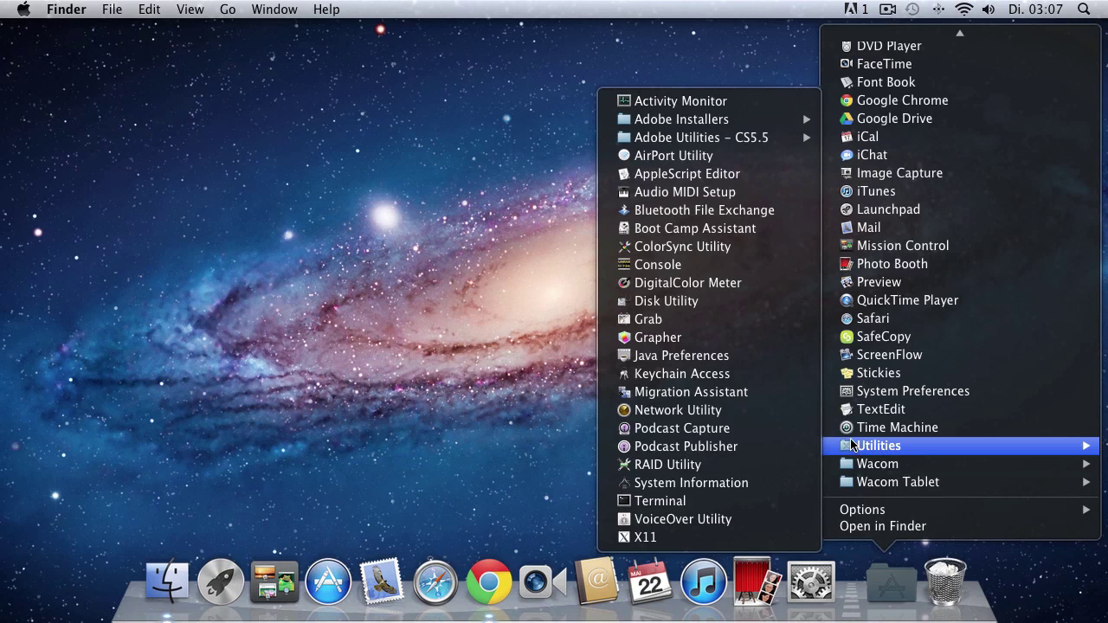
click(655, 303)
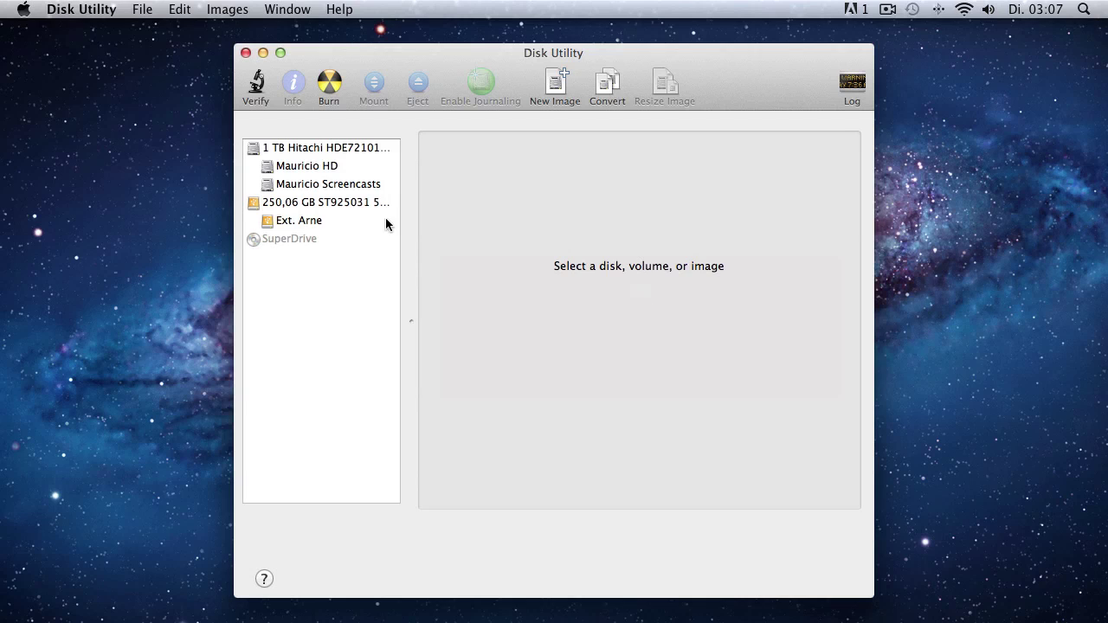
- Set the external volume to erase as Mac OS Extended (Journaled) under the name 'iMac Backup'
click(320, 221)
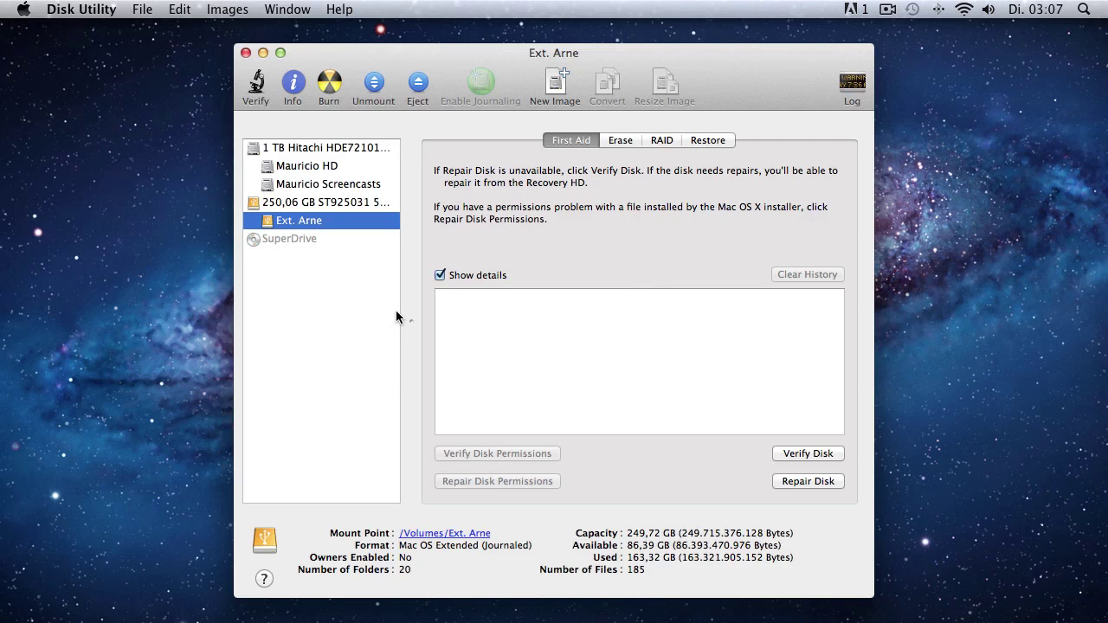
click(628, 140)
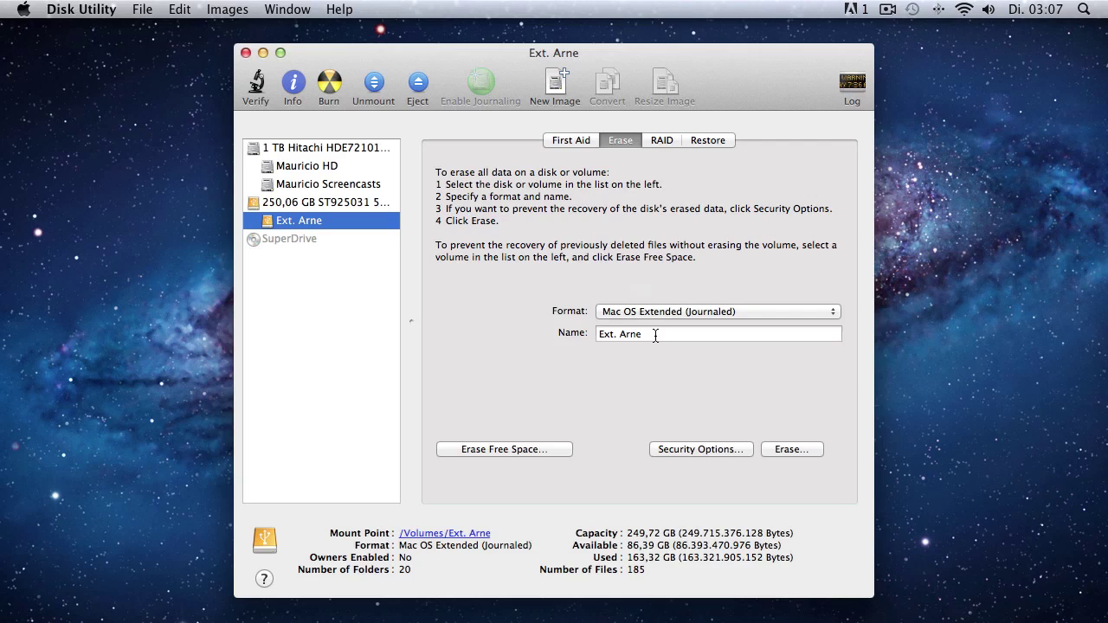
drag(656, 336, 587, 335)
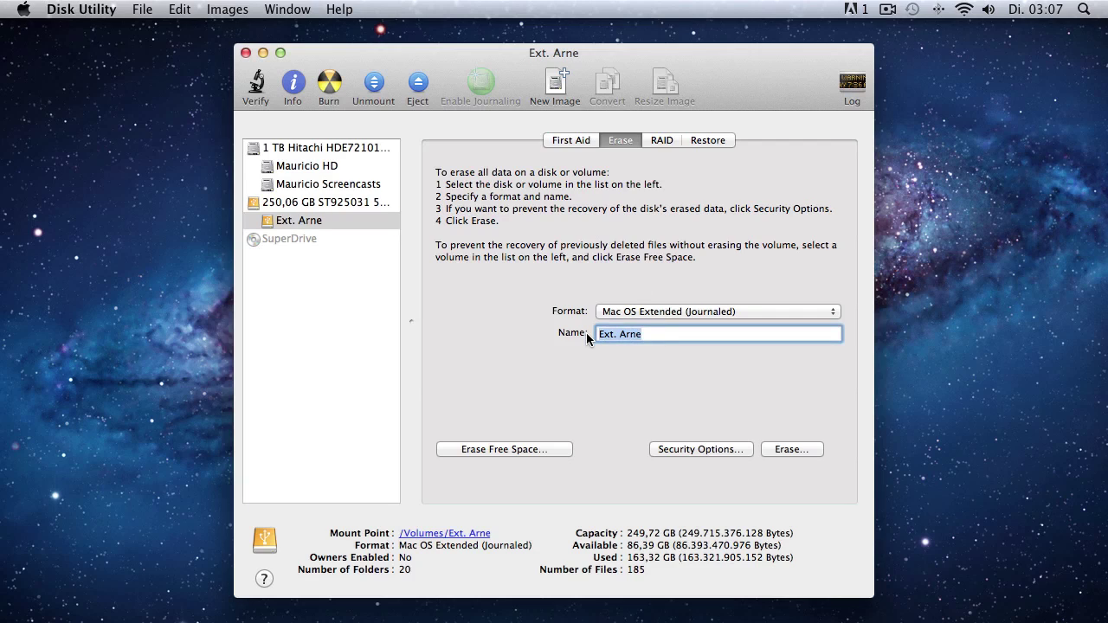
text(iMac b)
key(BackSpace)
text(bac)
key(BackSpace)
key(BackSpace)
key(BackSpace)
text(Backup)
- Confirm erasing the external volume into 'iMac Backup', then quit Disk Utility
click(788, 450)
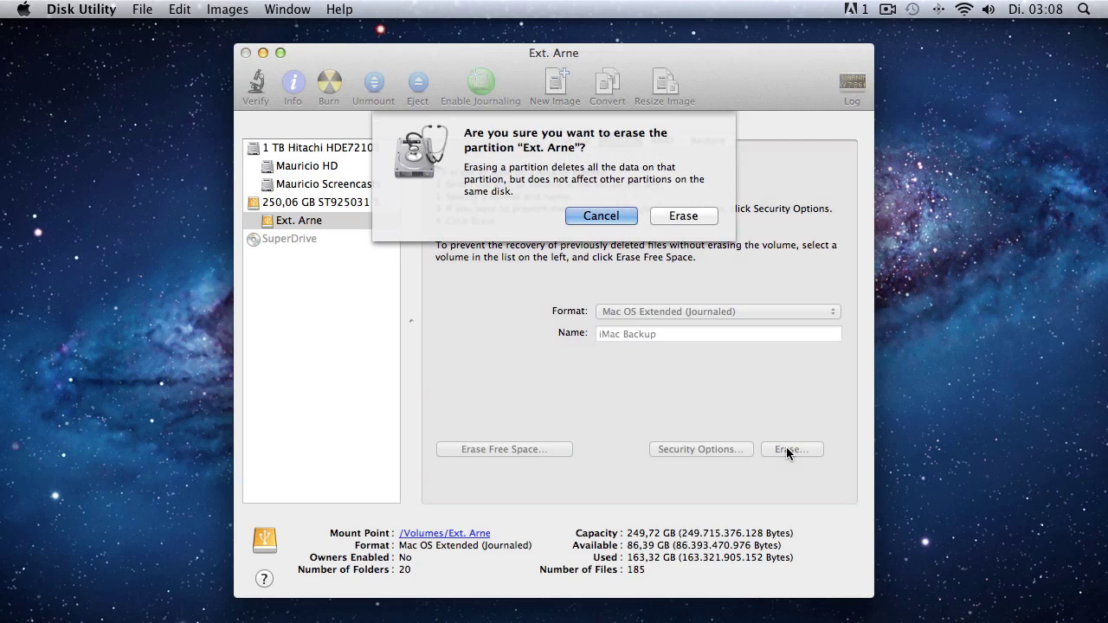
click(679, 216)
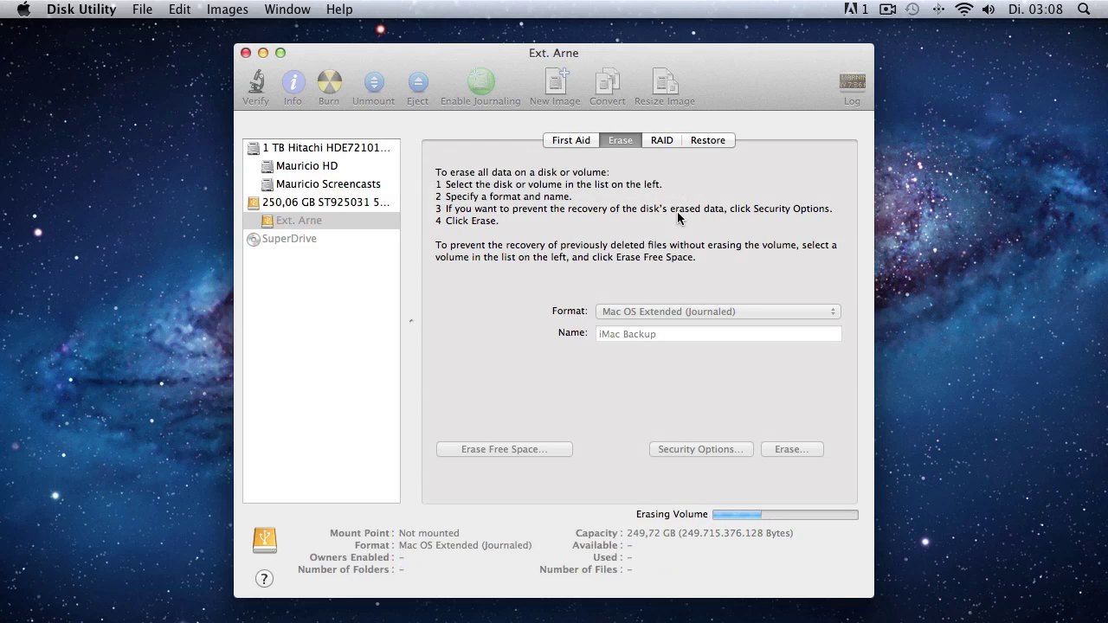
click(888, 10)
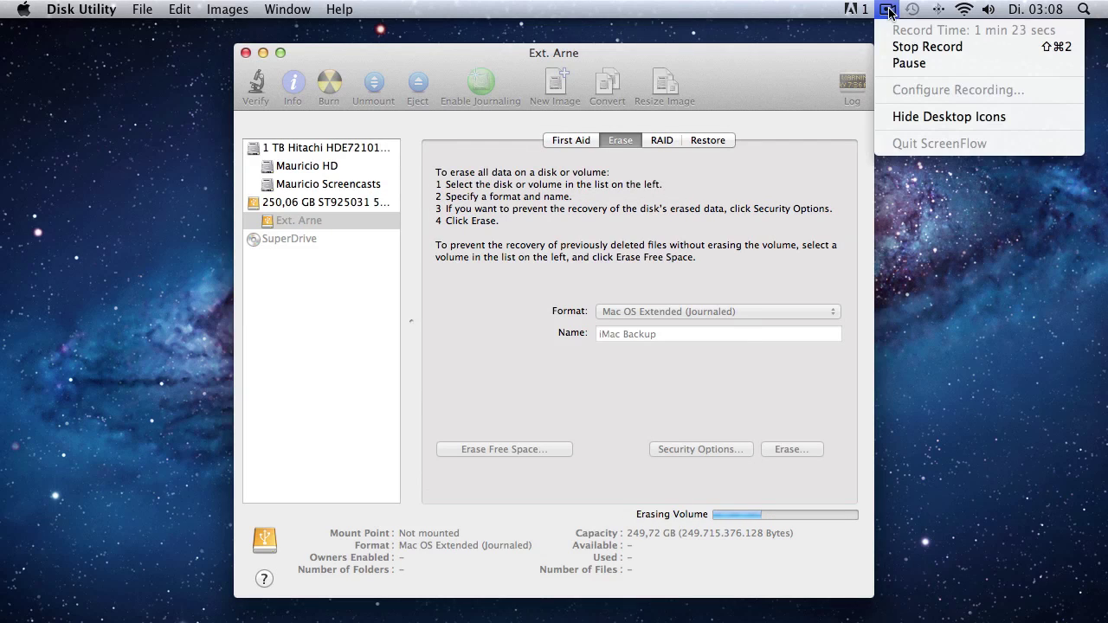
click(919, 67)
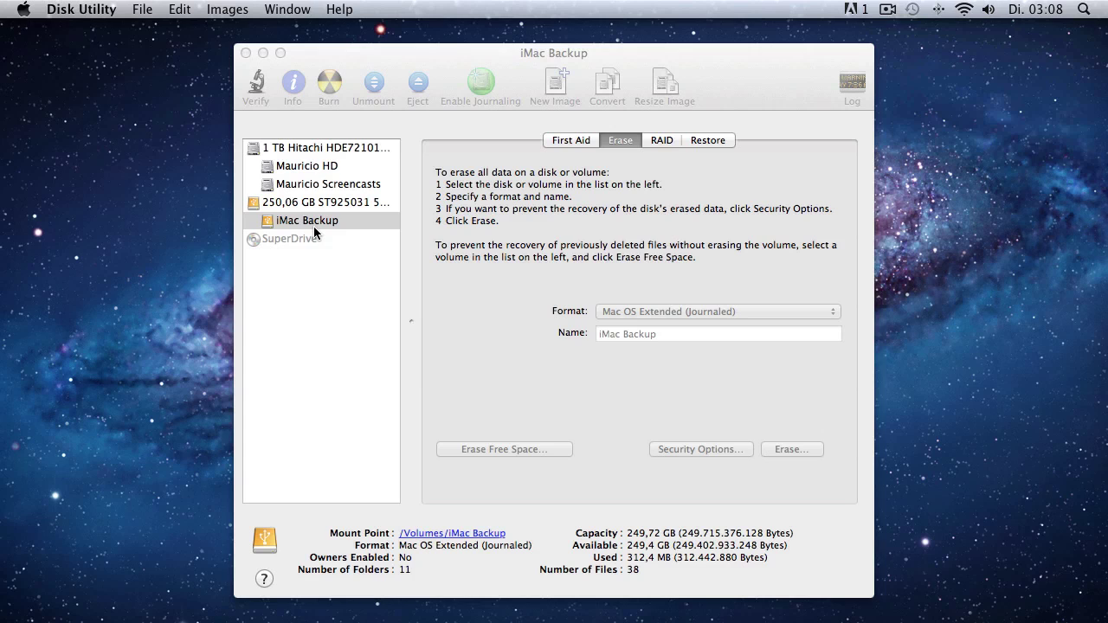
click(246, 53)
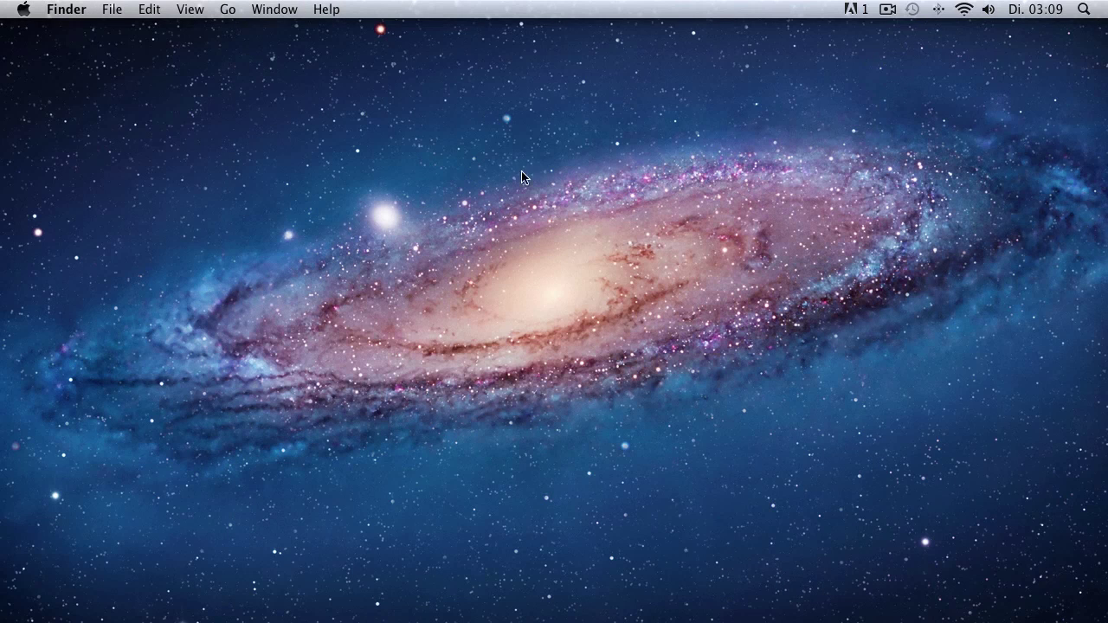
- Launch System Preferences from the Dock and go to its Time Machine pane
mouse_move(377, 620)
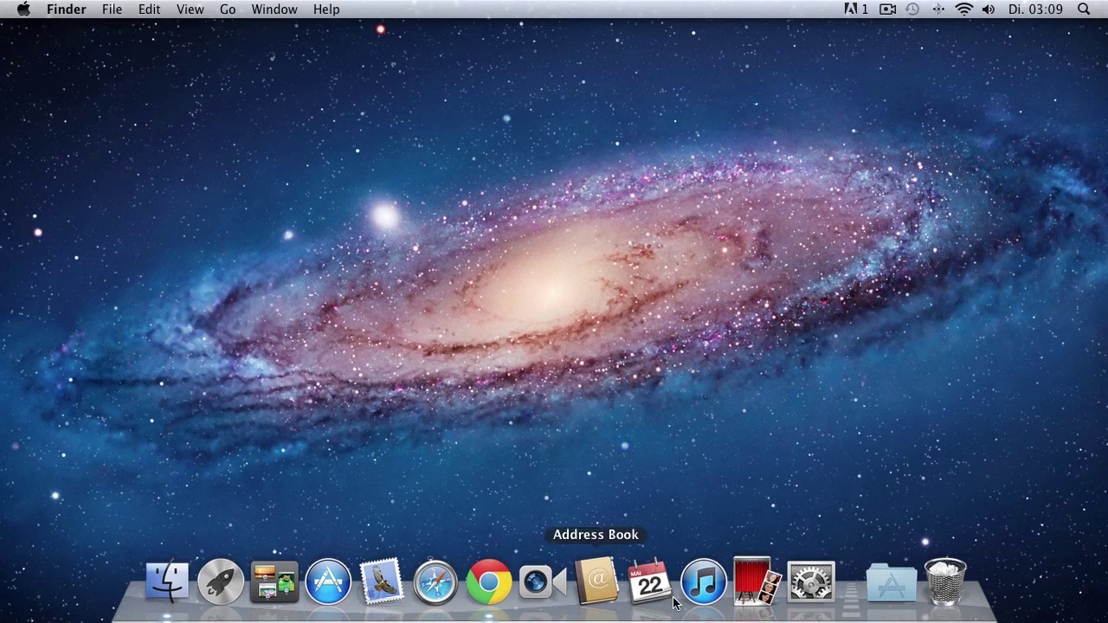
click(829, 597)
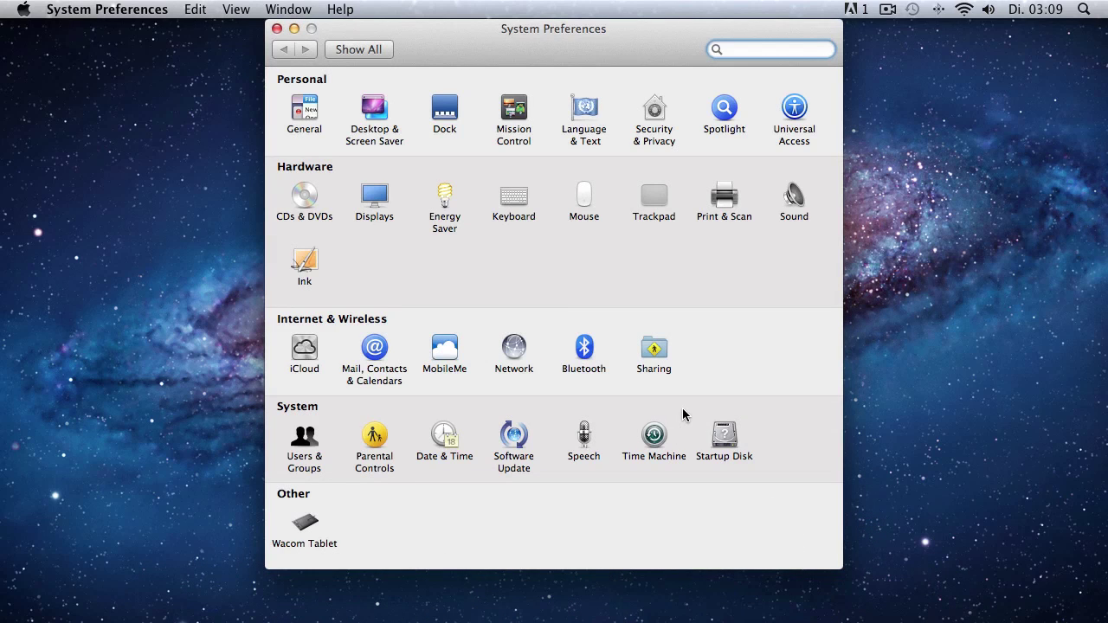
click(654, 435)
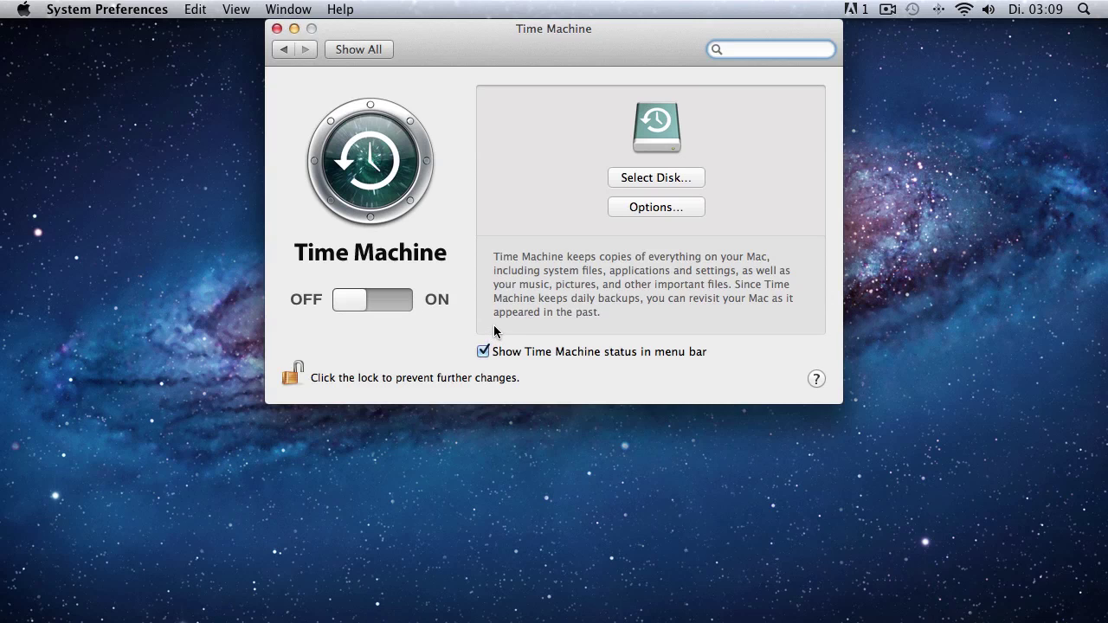
- Choose iMac Backup from the available disks as the Time Machine backup disk
click(666, 182)
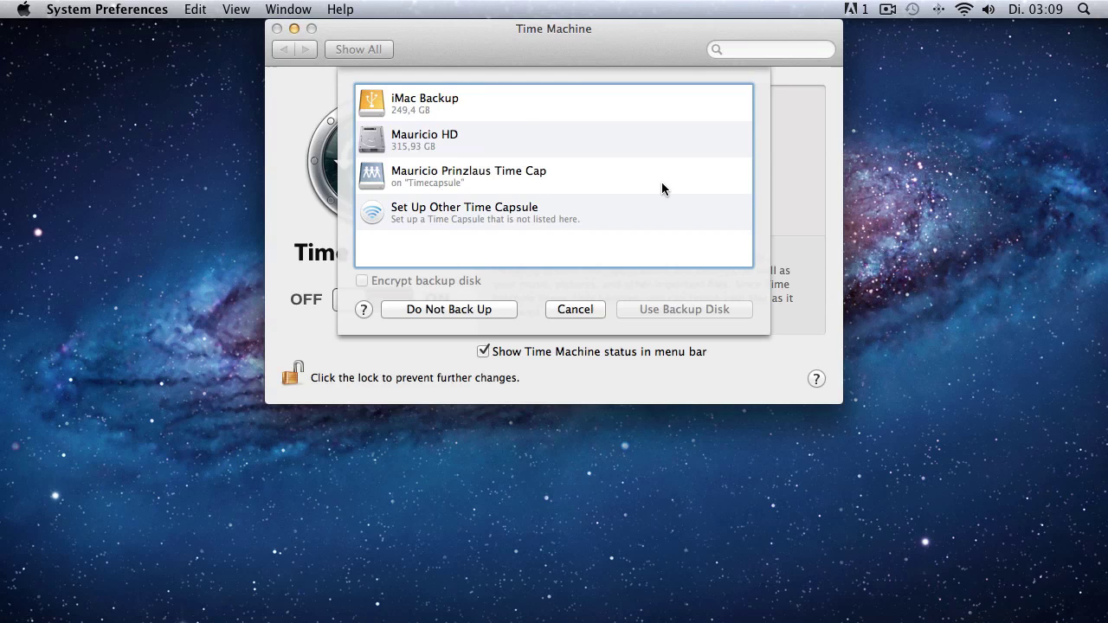
click(409, 105)
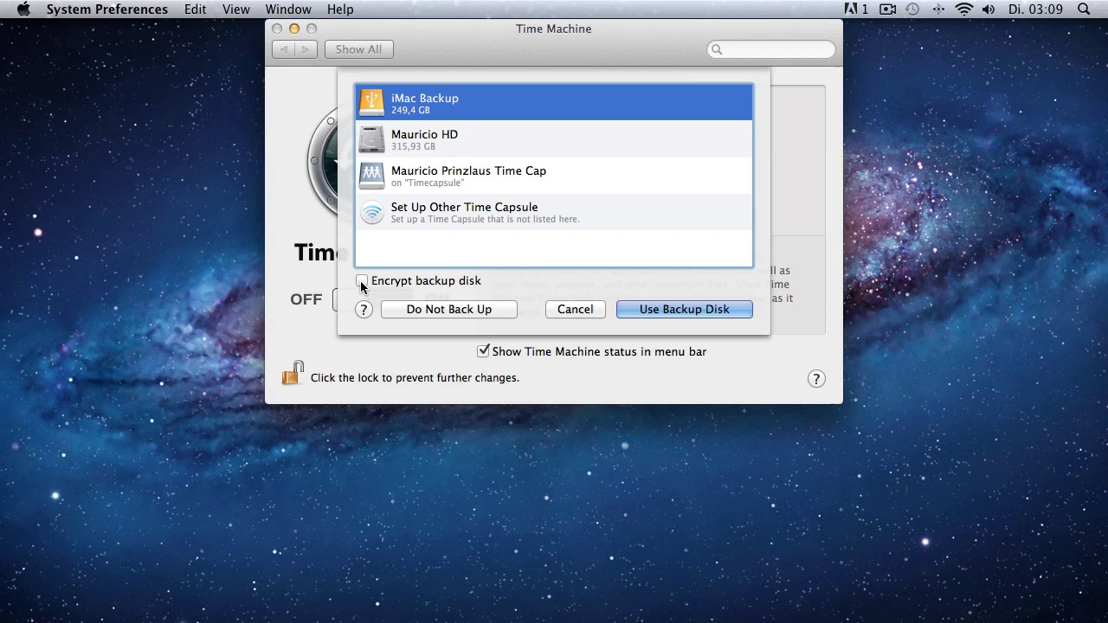
click(668, 301)
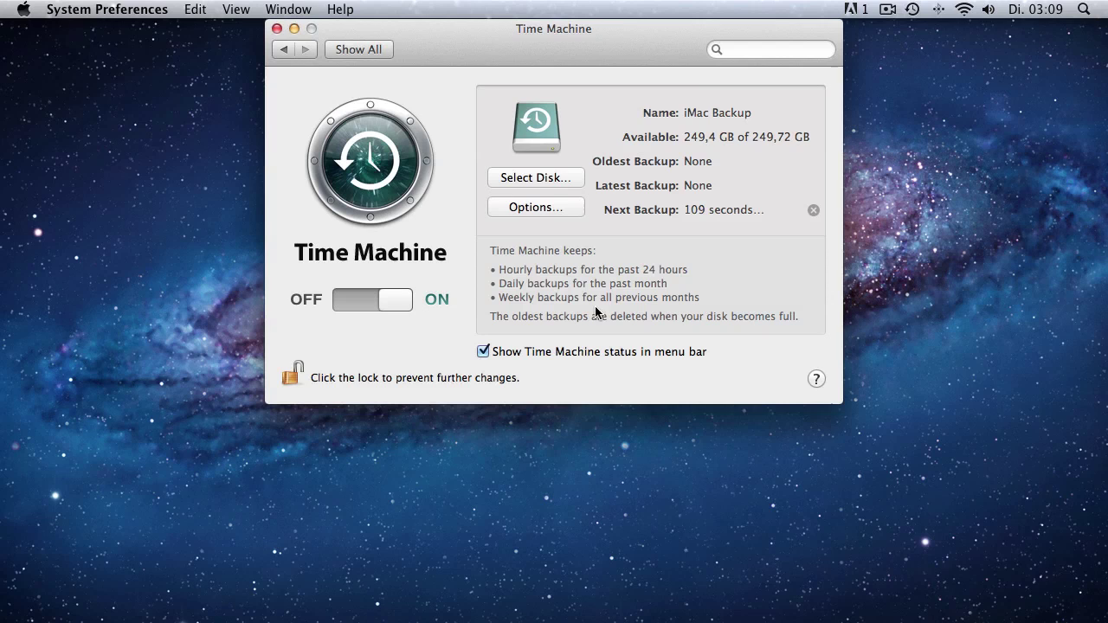
- Add the internal hard disk to the Time Machine Options exclusion list and save
click(536, 207)
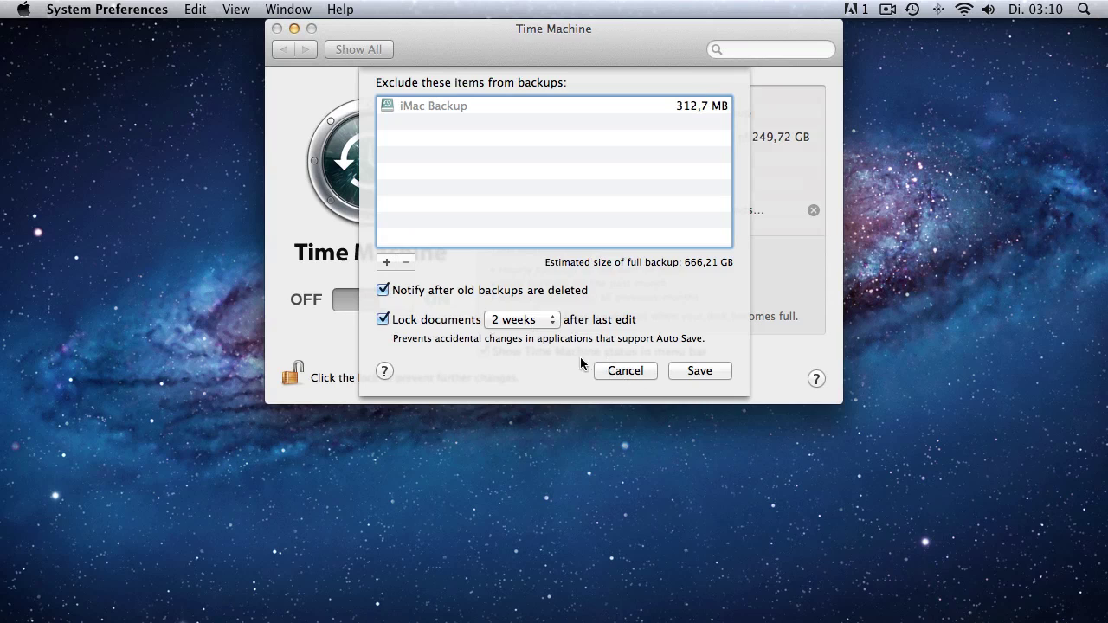
click(387, 262)
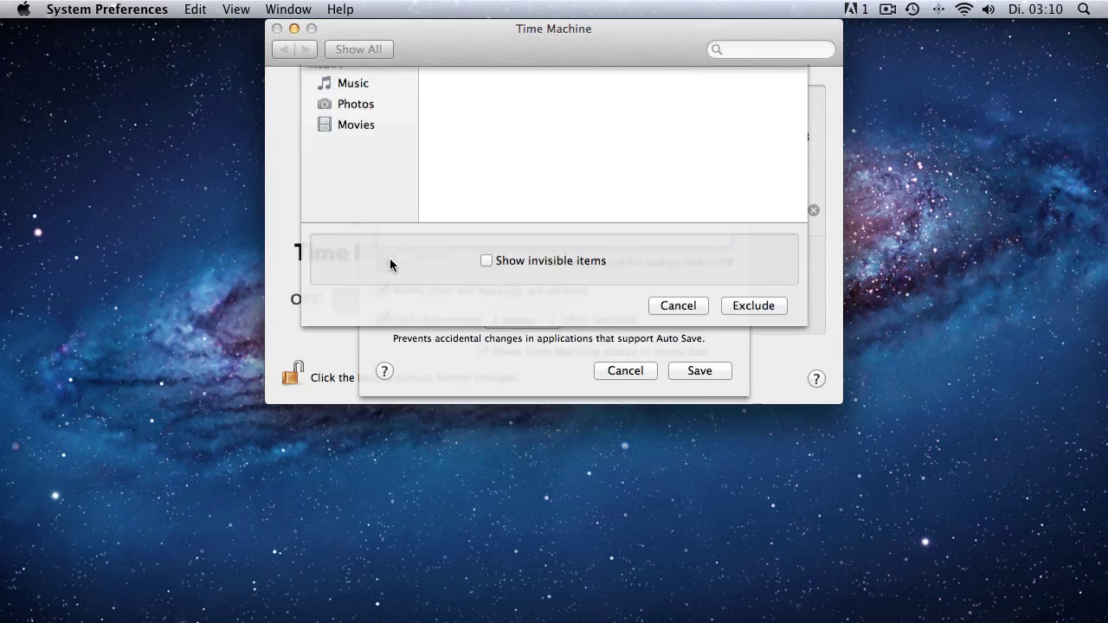
scroll(371, 230, down, 5)
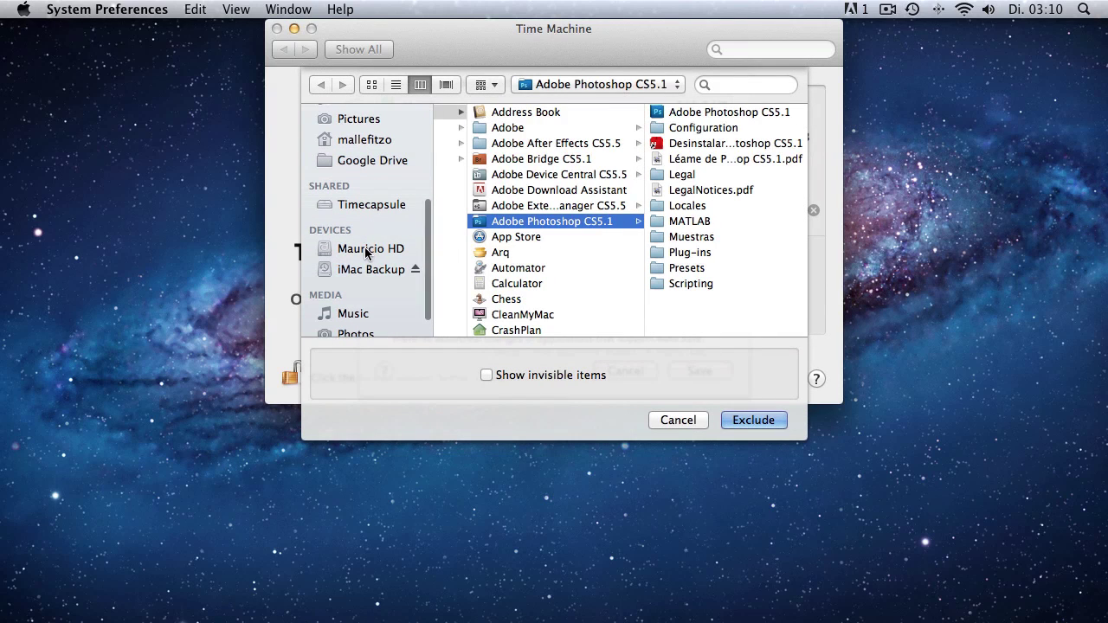
click(366, 250)
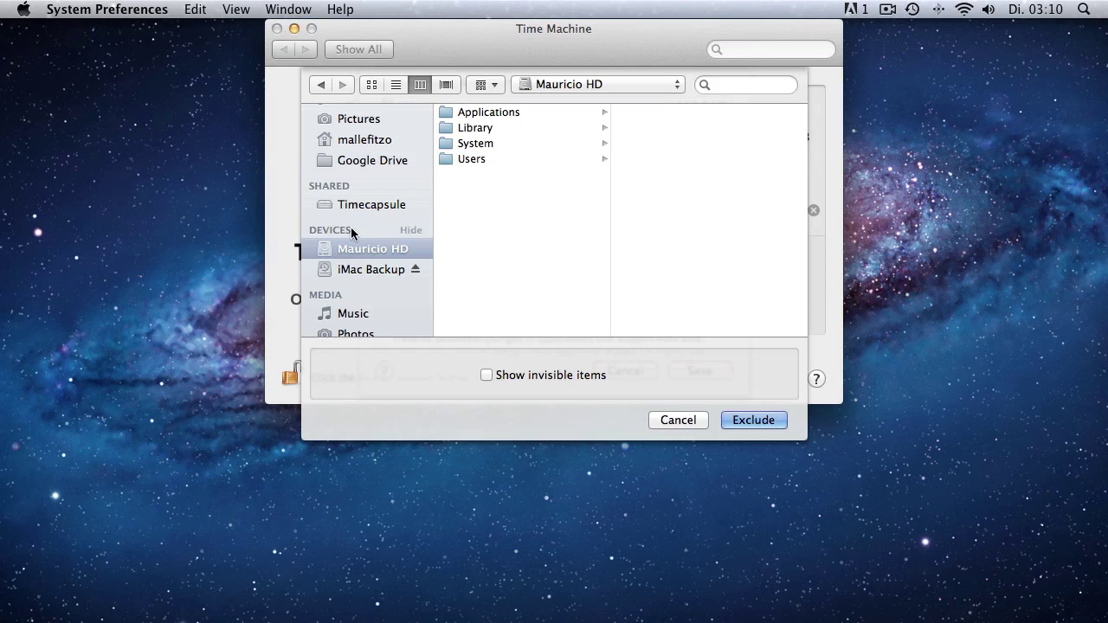
scroll(356, 234, down, 2)
click(754, 421)
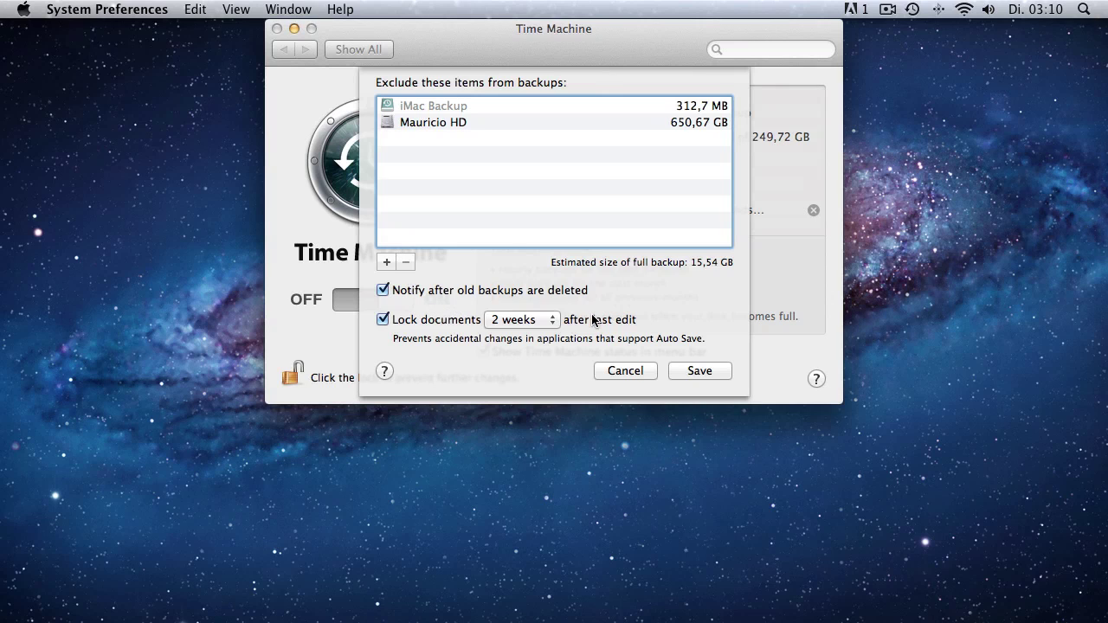
click(706, 371)
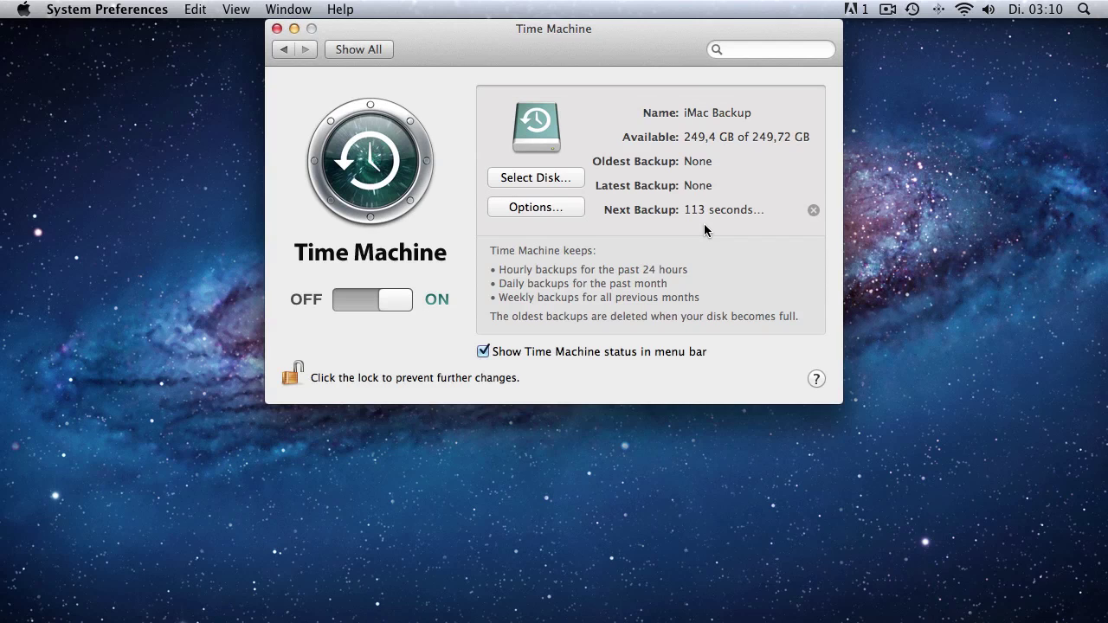
- Start a Back Up Now from the Time Machine menu-bar icon and let it finish
click(912, 10)
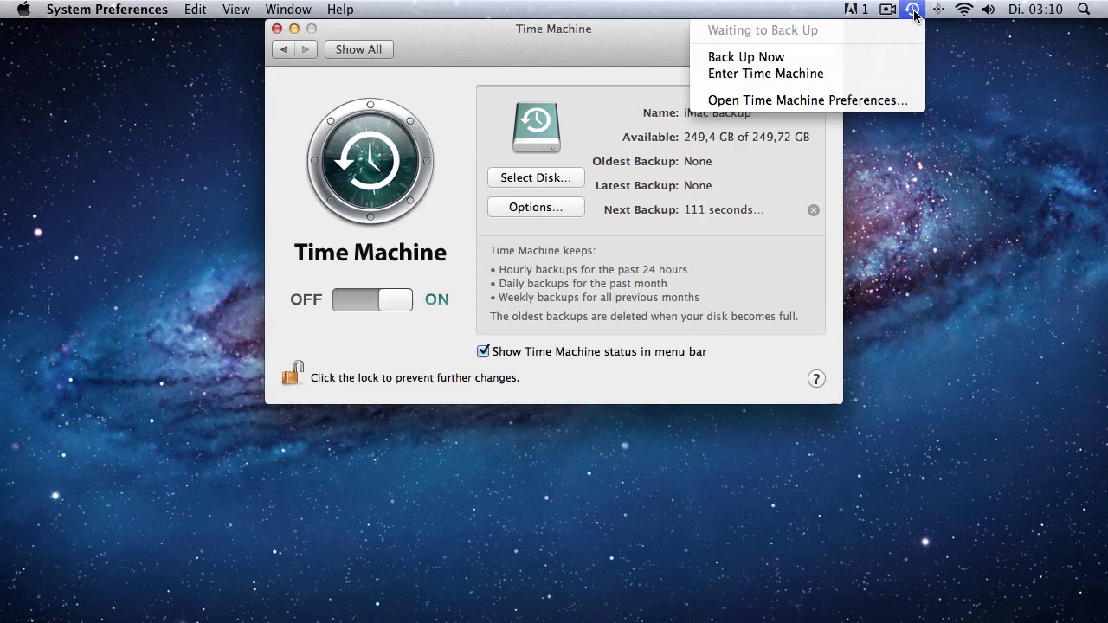
click(913, 12)
click(913, 12)
click(913, 12)
click(912, 10)
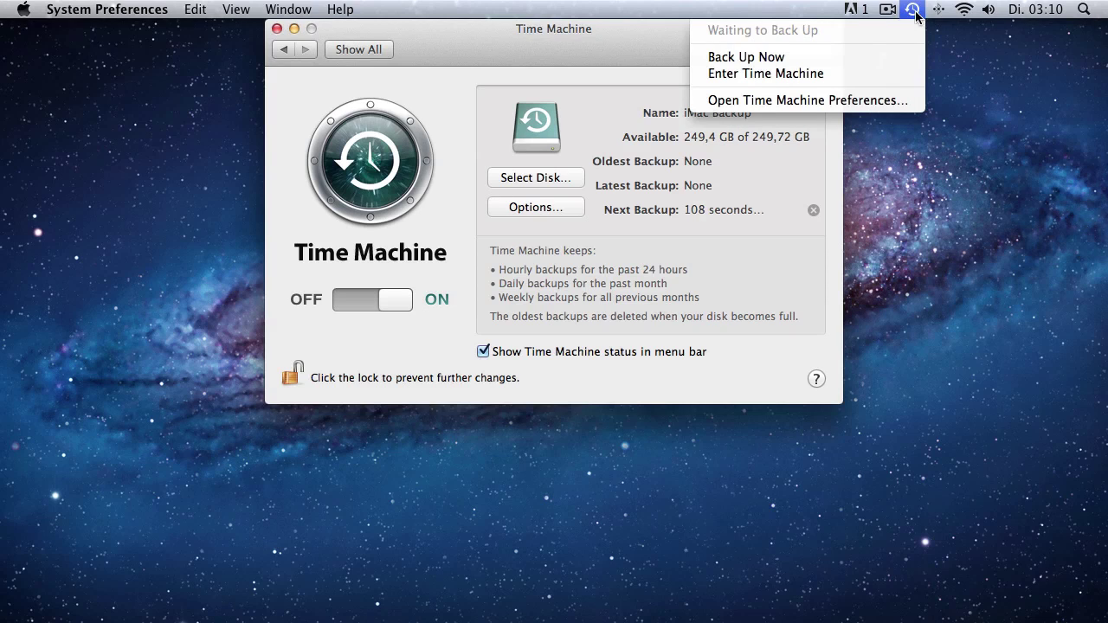
click(756, 56)
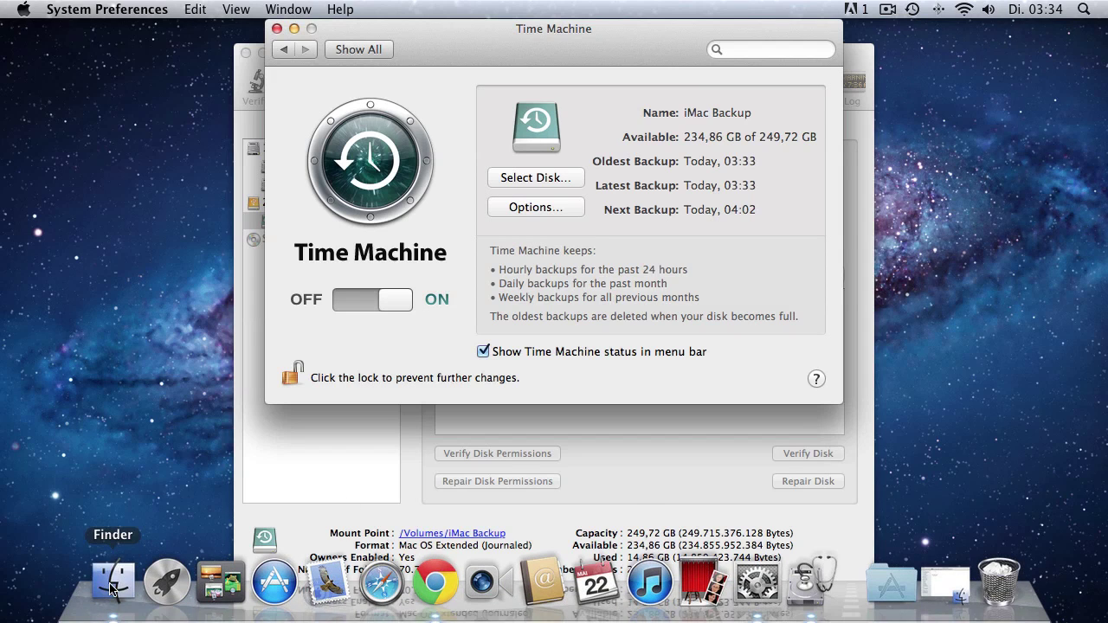
click(111, 589)
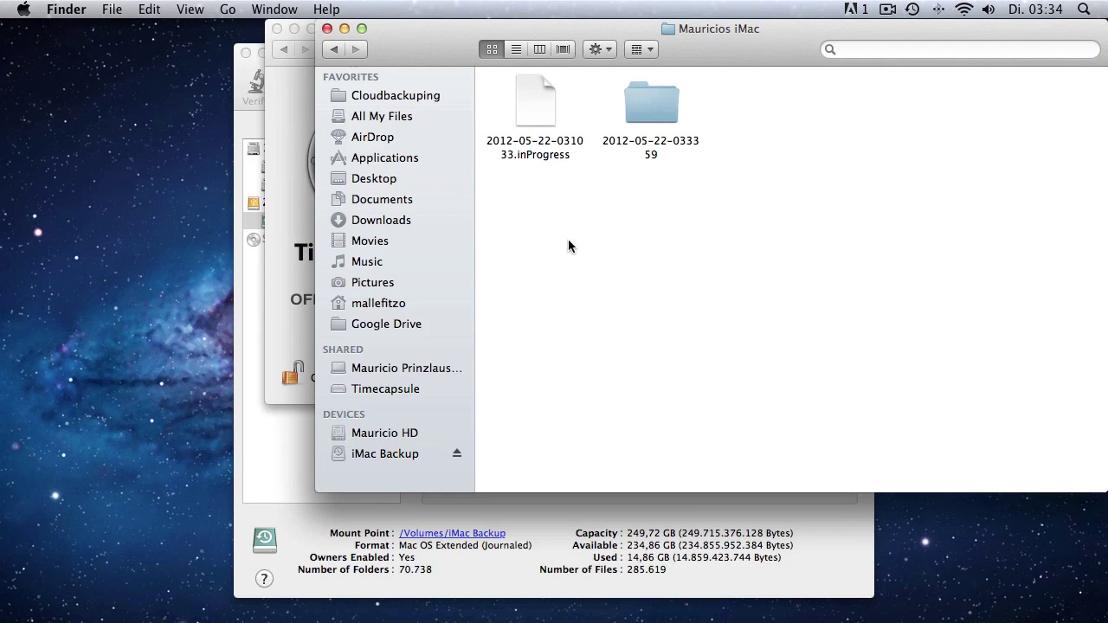
double_click(642, 97)
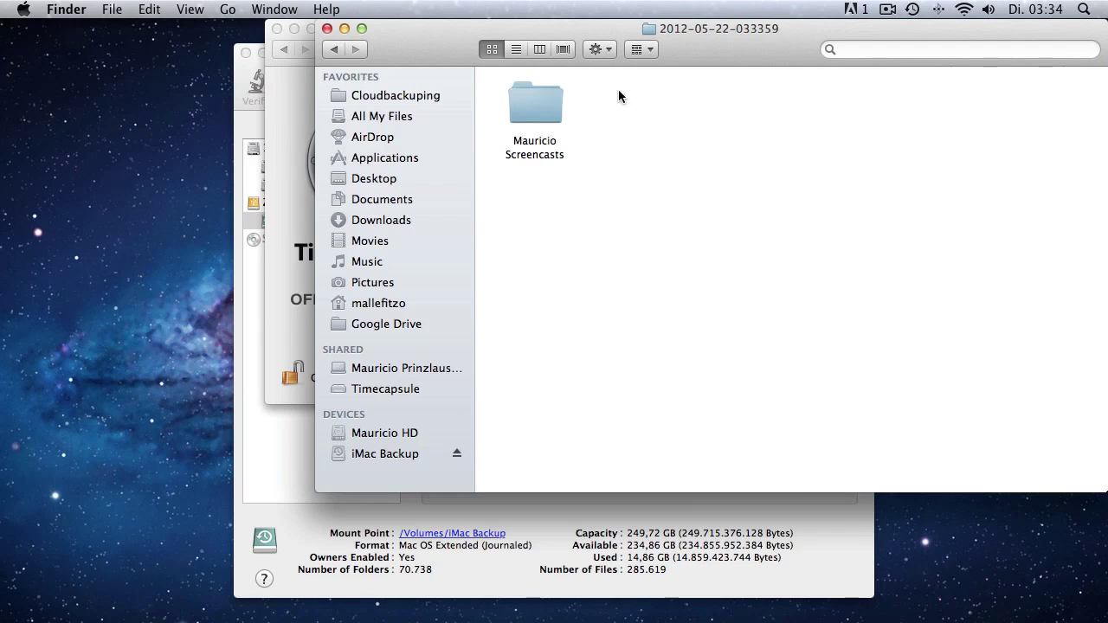
double_click(533, 98)
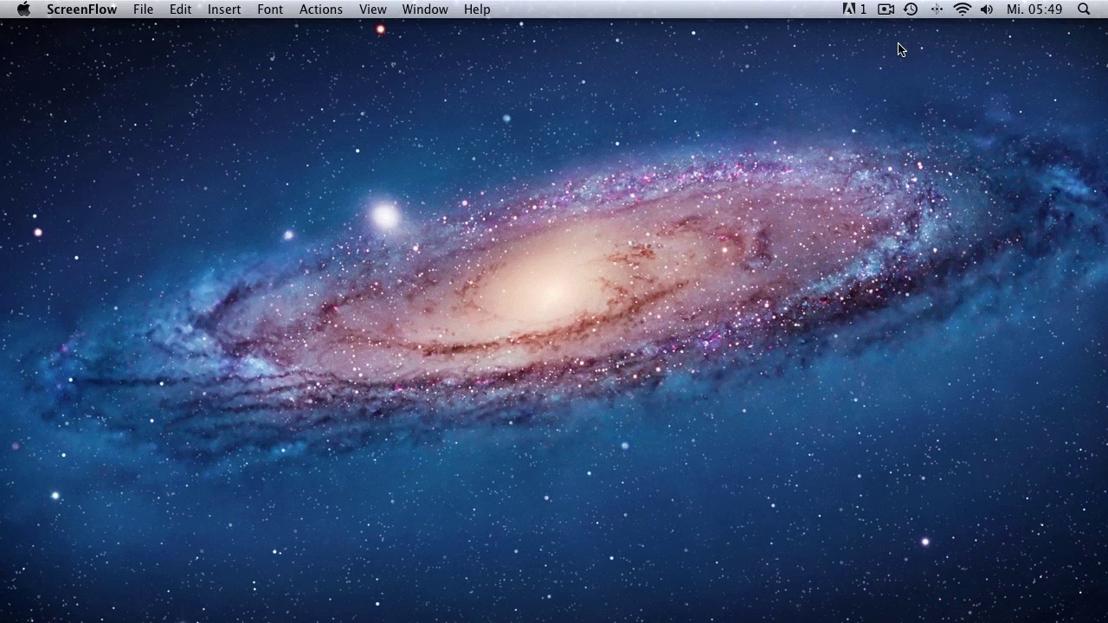
- Choose Enter Time Machine from the menu-bar icon to browse the Desktop folder's backups
click(911, 9)
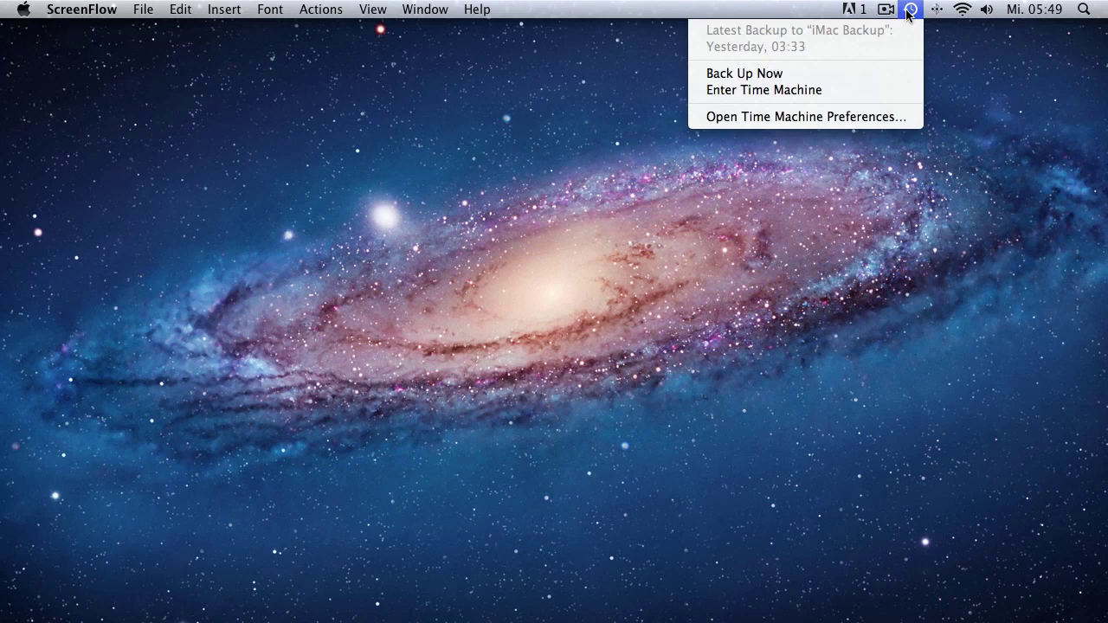
click(732, 90)
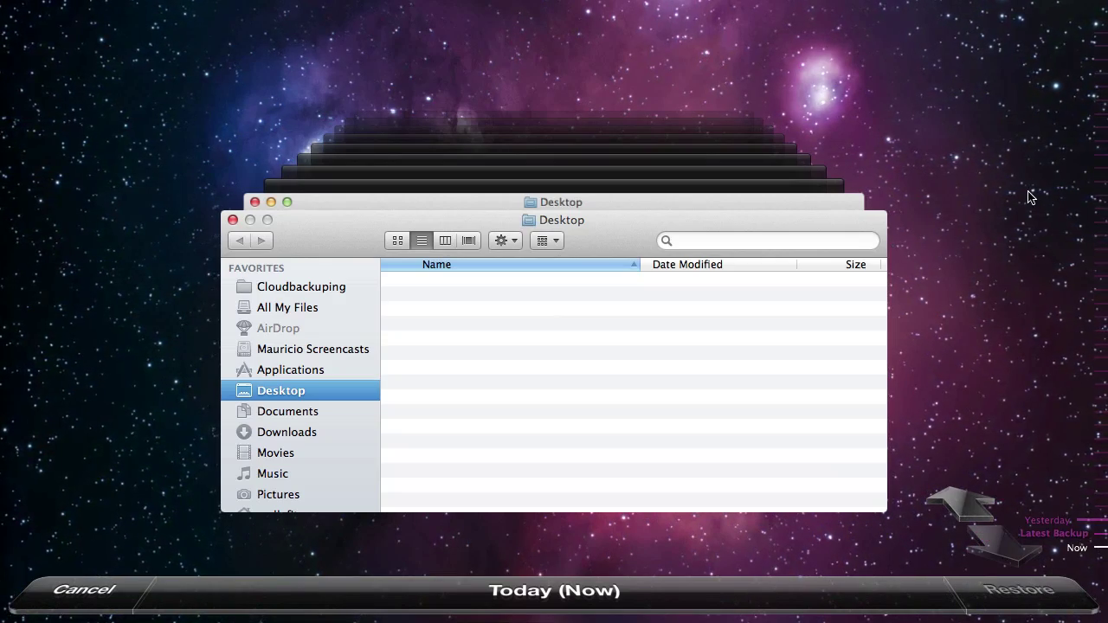
- Jump to the Gestern 03:33 backup, open Documents, and check About Stacks' Restore option without restoring
click(1088, 541)
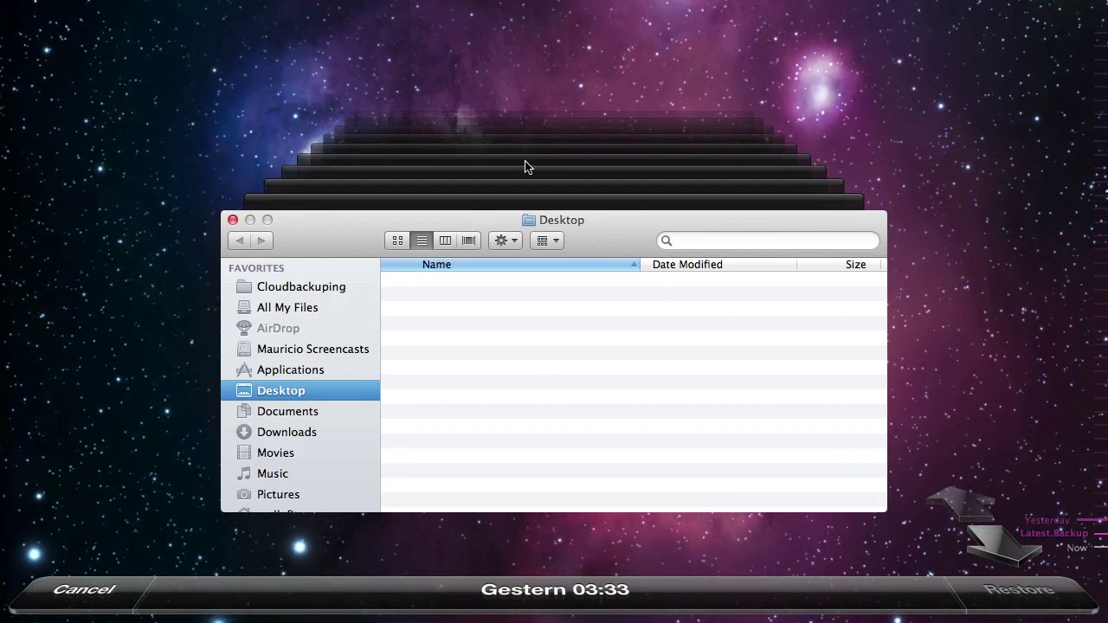
scroll(429, 329, right, 1)
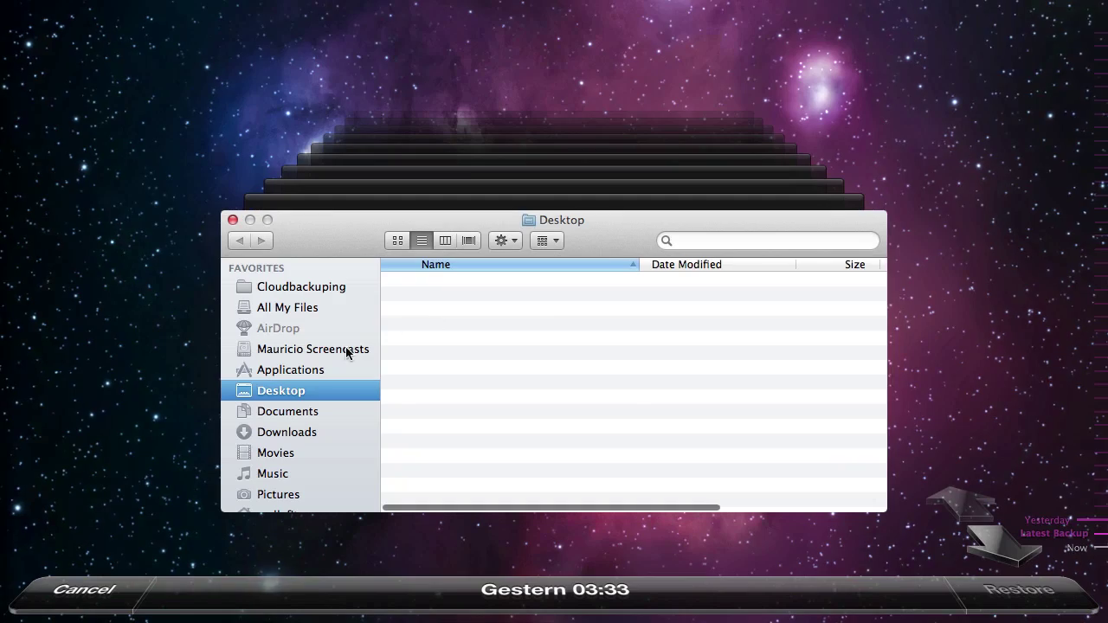
click(276, 415)
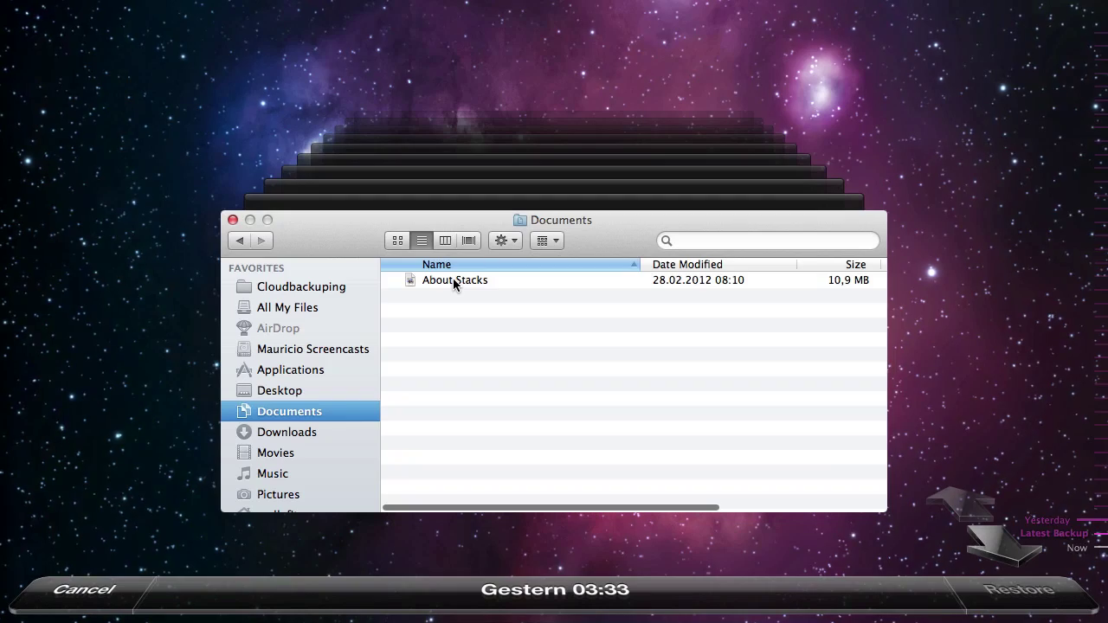
click(455, 282)
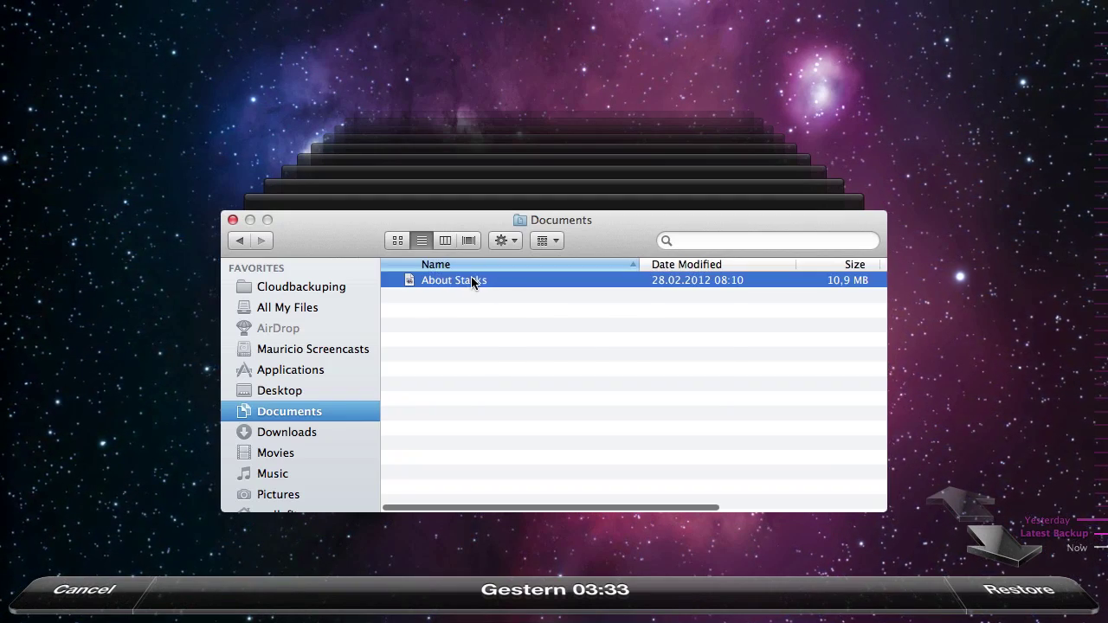
right_click(472, 280)
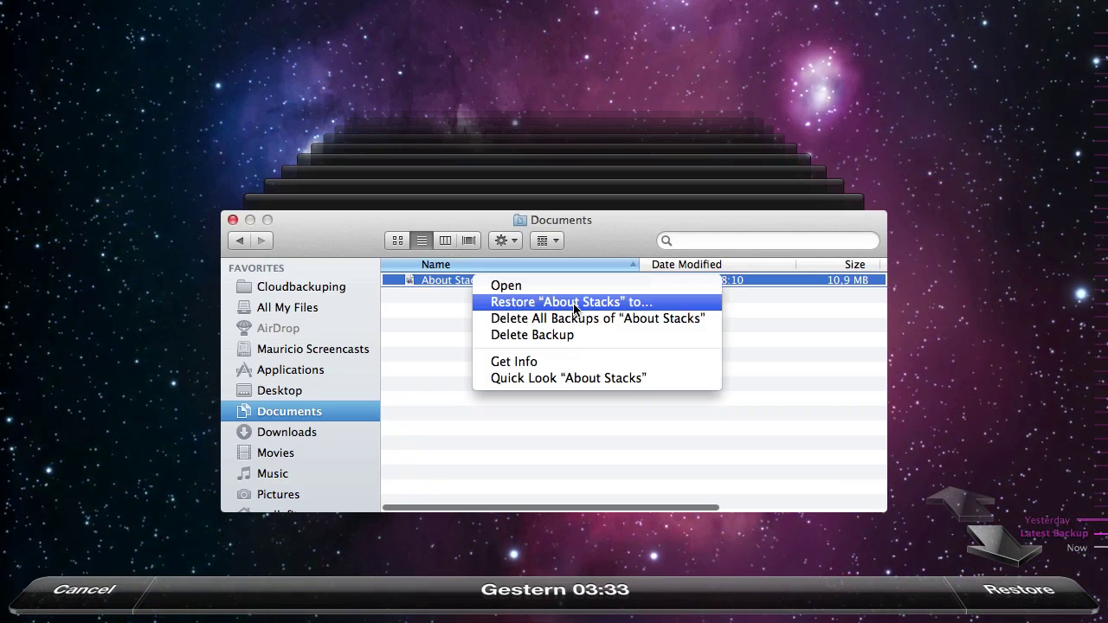
click(409, 326)
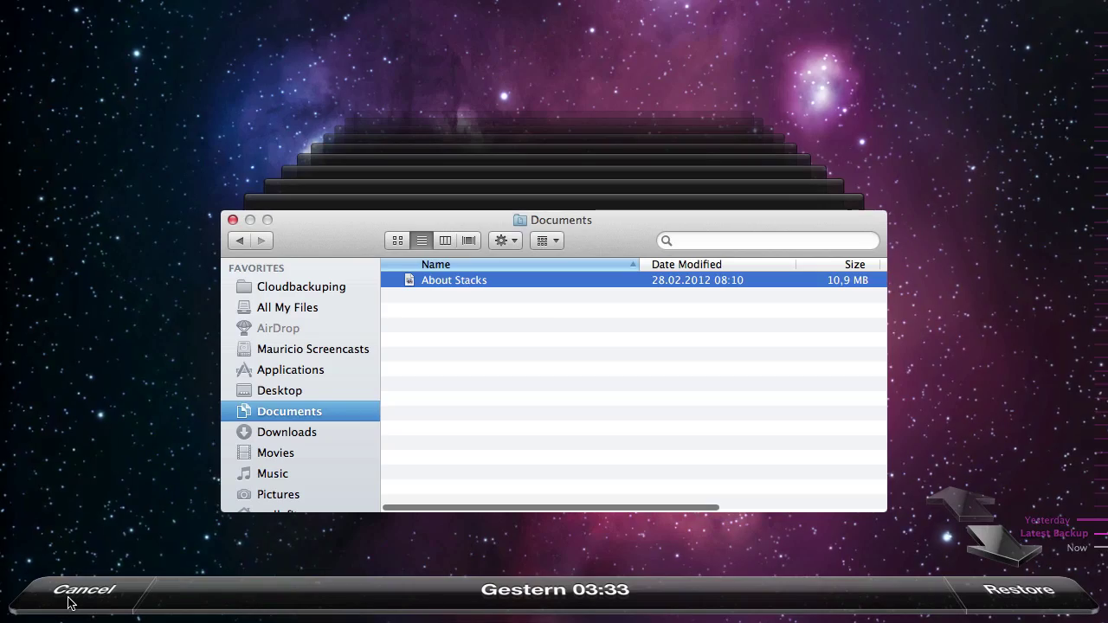
- Cancel Time Machine without restoring any file, then close the Finder Desktop folder window
click(69, 602)
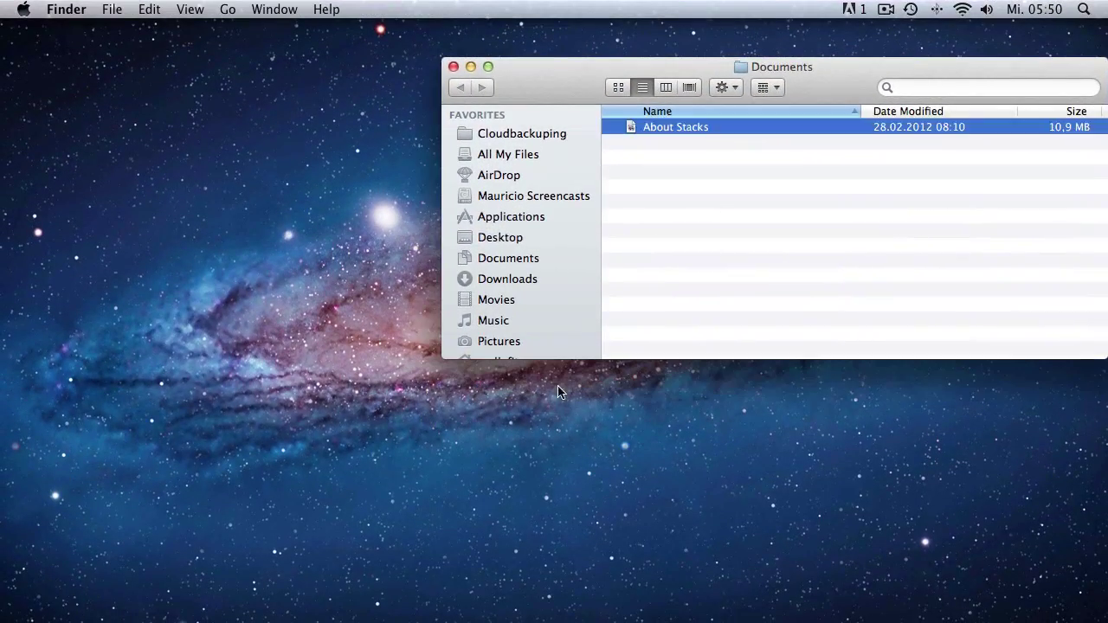
click(502, 237)
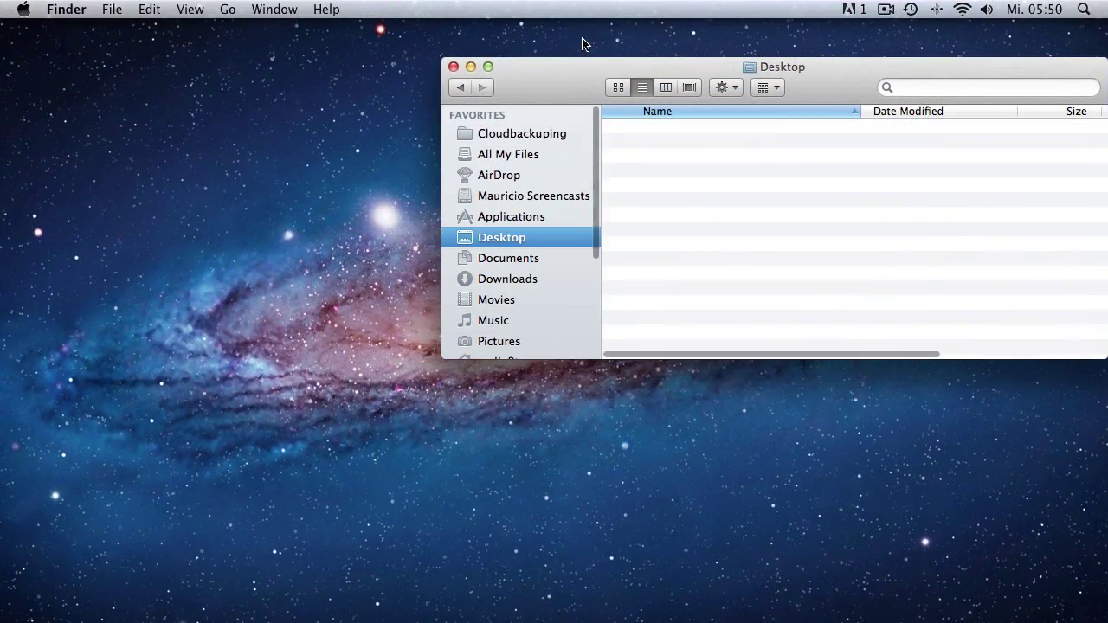
click(452, 66)
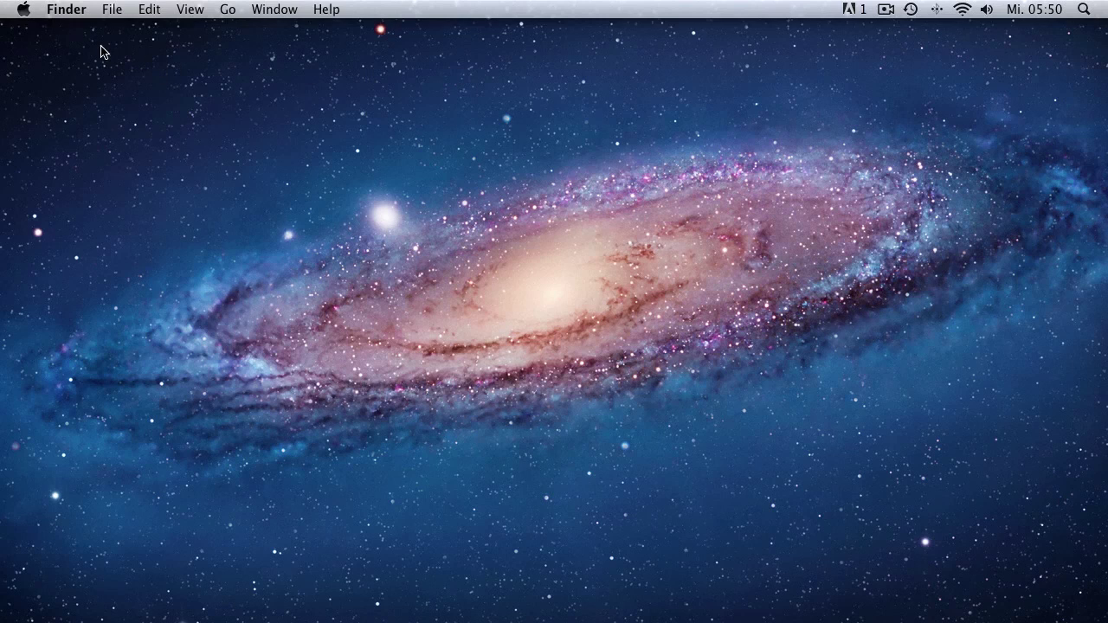
click(883, 10)
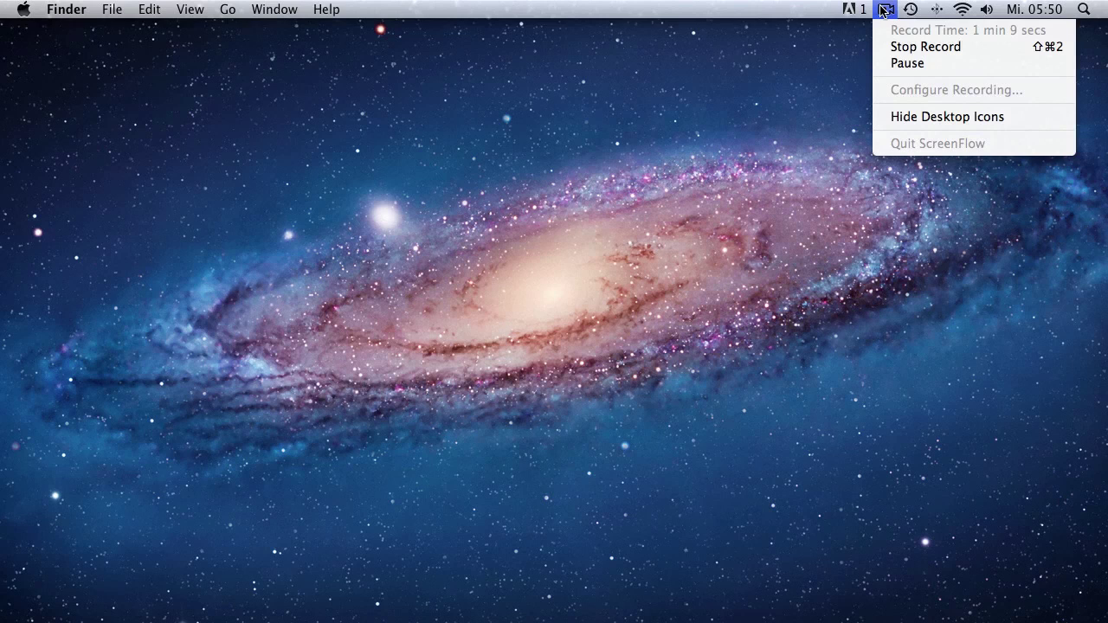